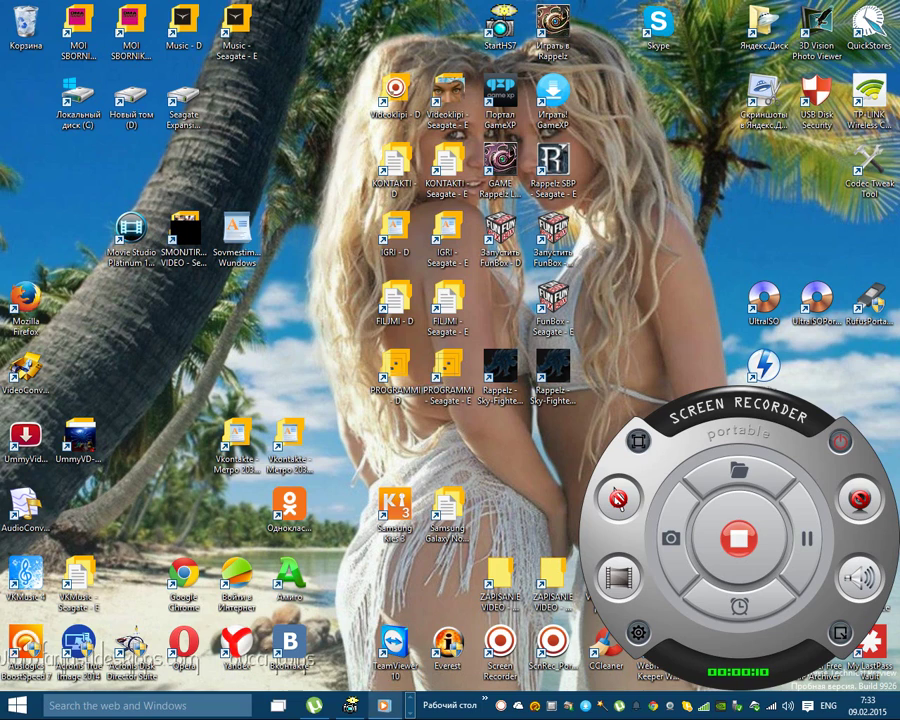
pyautogui.click(384, 610)
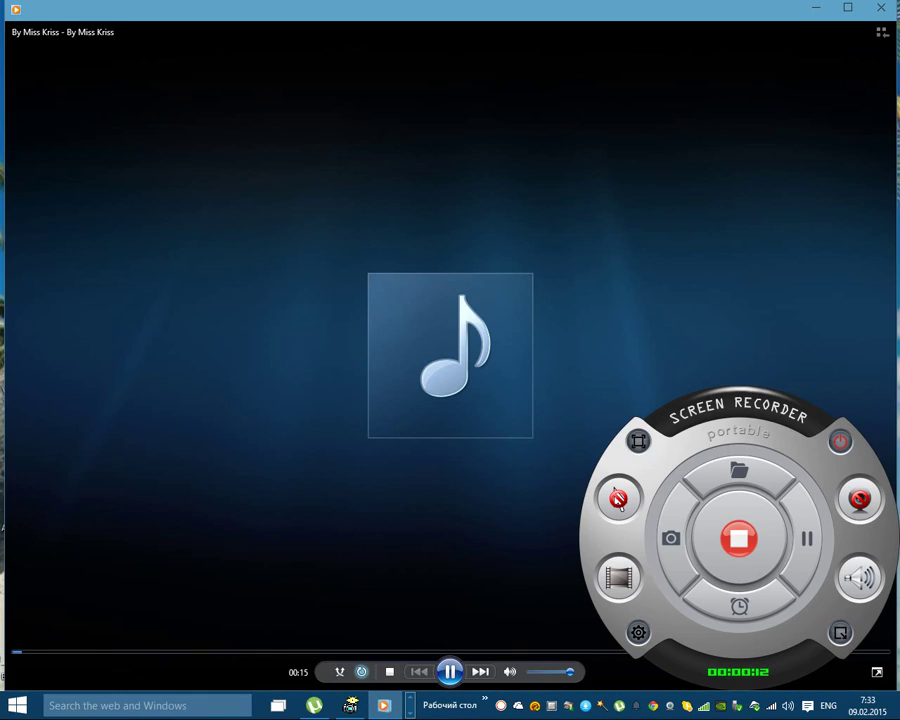
pyautogui.click(816, 7)
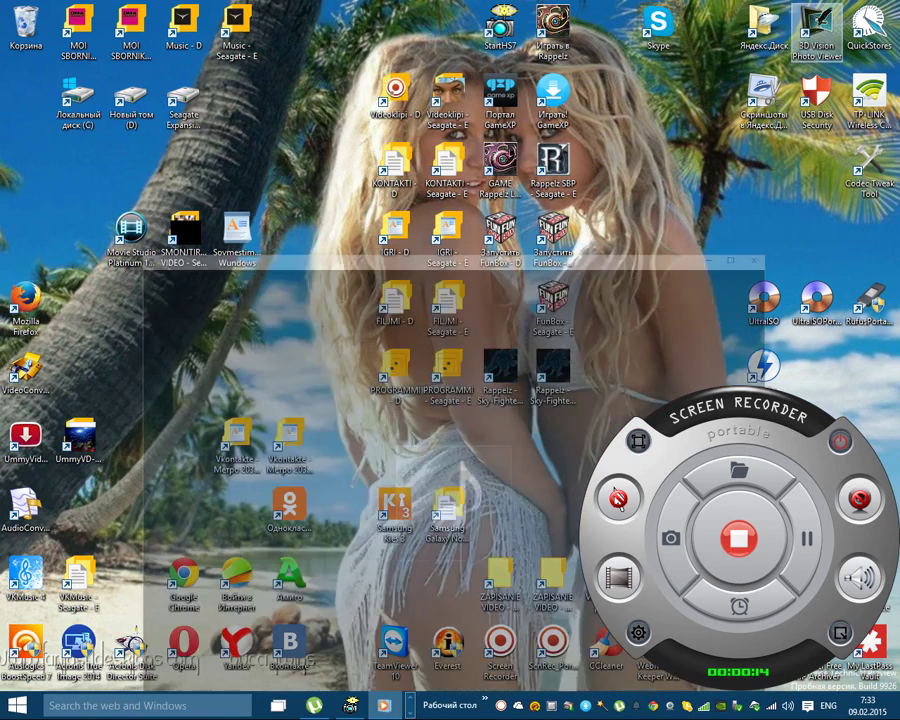
# Open the recovery options (Восстановление) under Обновление и восстановление in the Windows Settings app
pyautogui.click(147, 705)
pyautogui.click(17, 705)
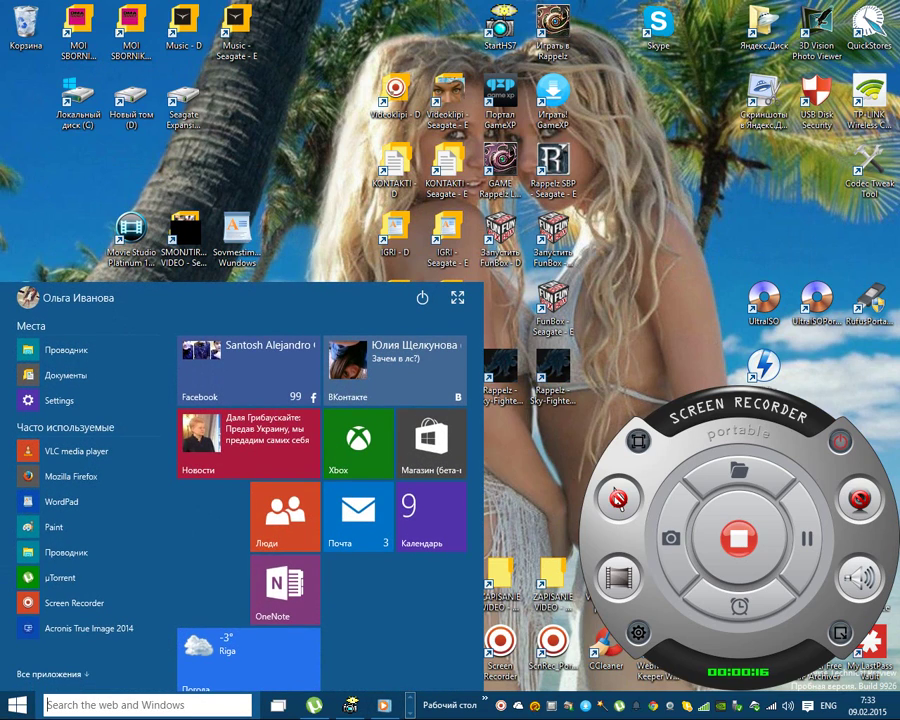
pyautogui.click(45, 281)
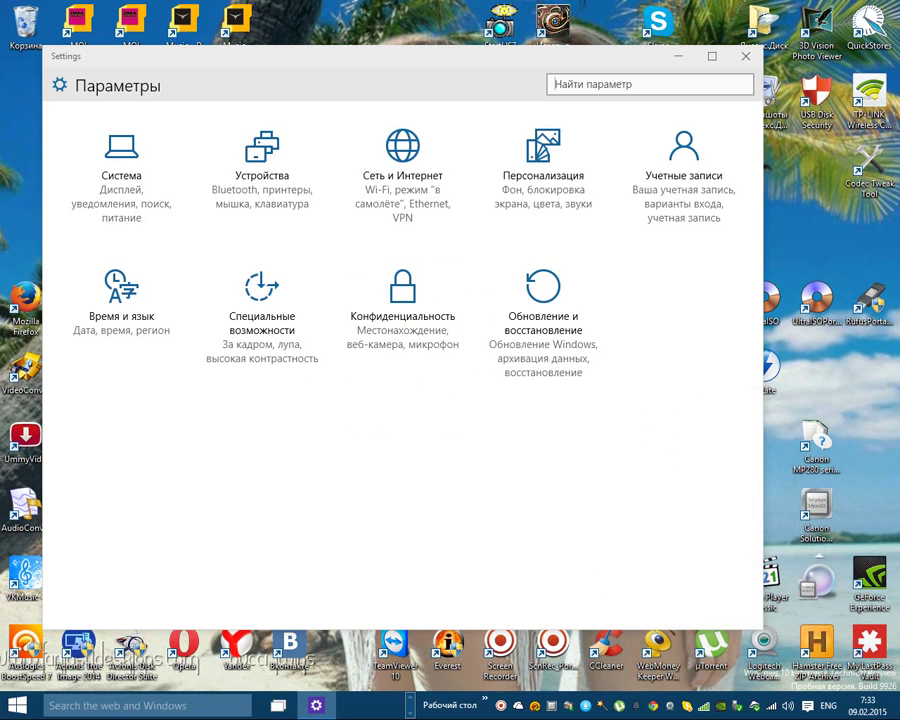
pyautogui.click(543, 310)
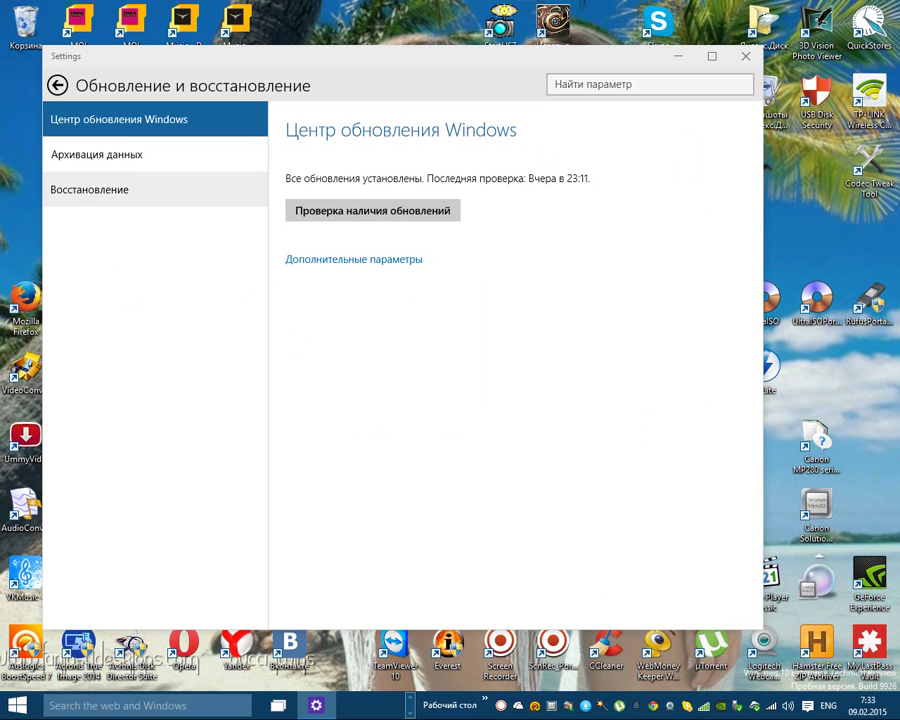
pyautogui.click(155, 189)
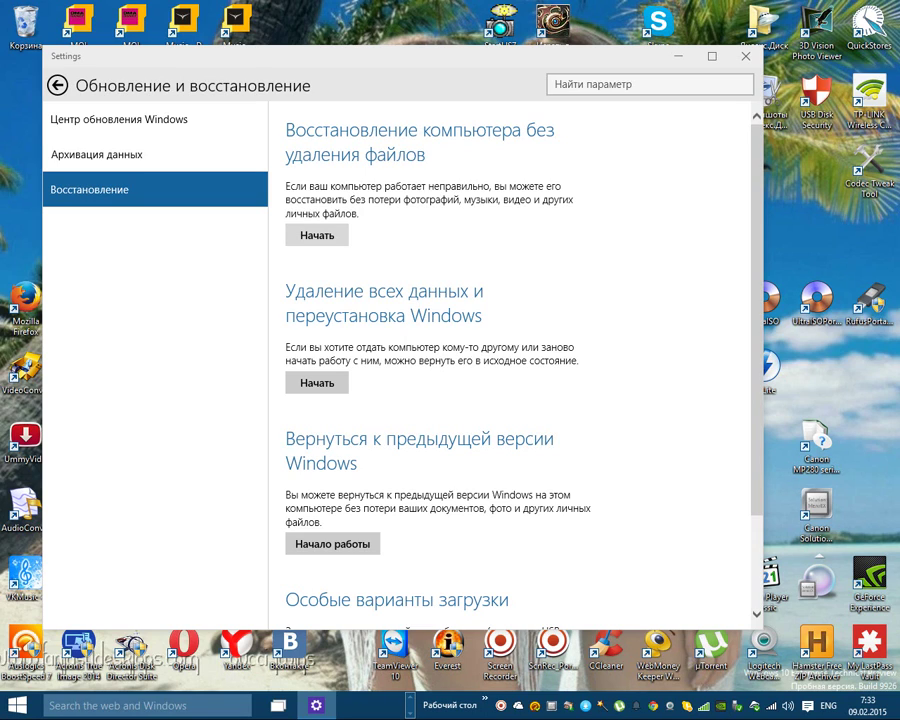
# Start restoring the computer without deleting files and continue past the summary of what will happen
pyautogui.click(317, 235)
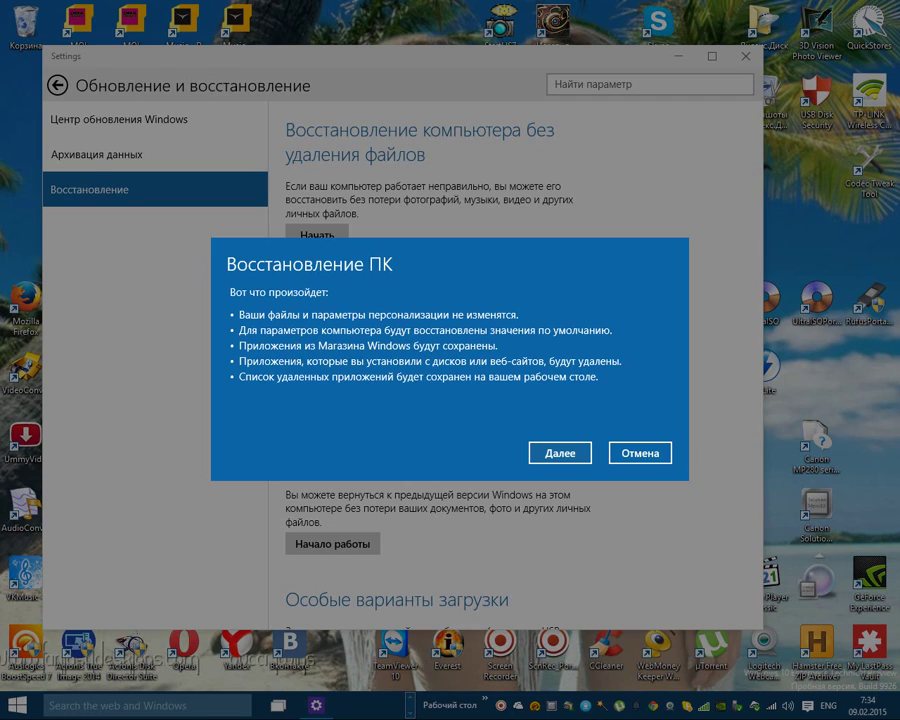
pyautogui.press('Return')
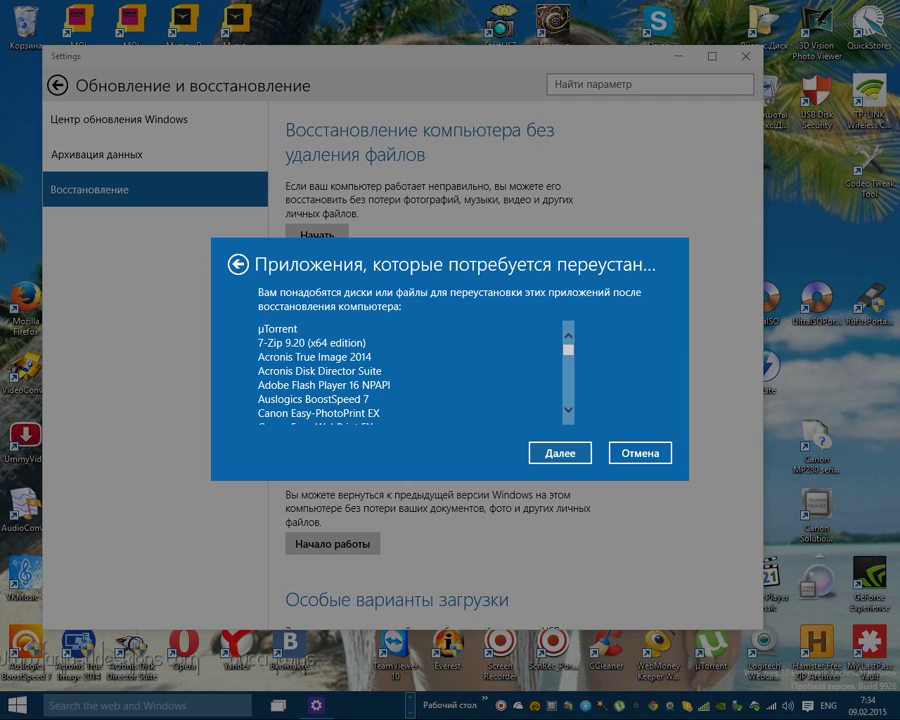
# Review the list of applications that must be reinstalled after the PC restore
pyautogui.click(568, 410)
pyautogui.click(568, 410)
pyautogui.click(568, 410)
pyautogui.click(568, 410)
pyautogui.click(568, 410)
pyautogui.click(568, 410)
pyautogui.click(567, 409)
pyautogui.click(567, 409)
pyautogui.click(568, 410)
pyautogui.click(568, 410)
pyautogui.click(568, 410)
pyautogui.click(568, 410)
pyautogui.click(567, 409)
pyautogui.click(567, 409)
pyautogui.click(567, 409)
pyautogui.click(567, 409)
pyautogui.click(567, 409)
pyautogui.click(567, 409)
pyautogui.click(567, 409)
pyautogui.click(567, 409)
pyautogui.click(567, 409)
pyautogui.click(567, 409)
pyautogui.click(567, 409)
pyautogui.click(567, 409)
pyautogui.click(567, 409)
pyautogui.click(567, 409)
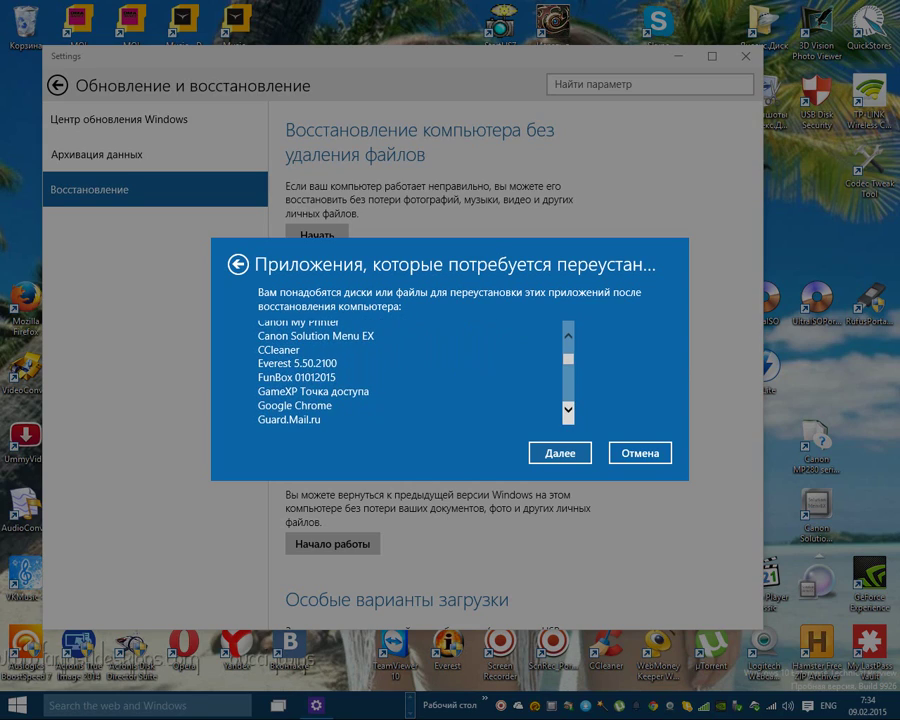
pyautogui.click(567, 409)
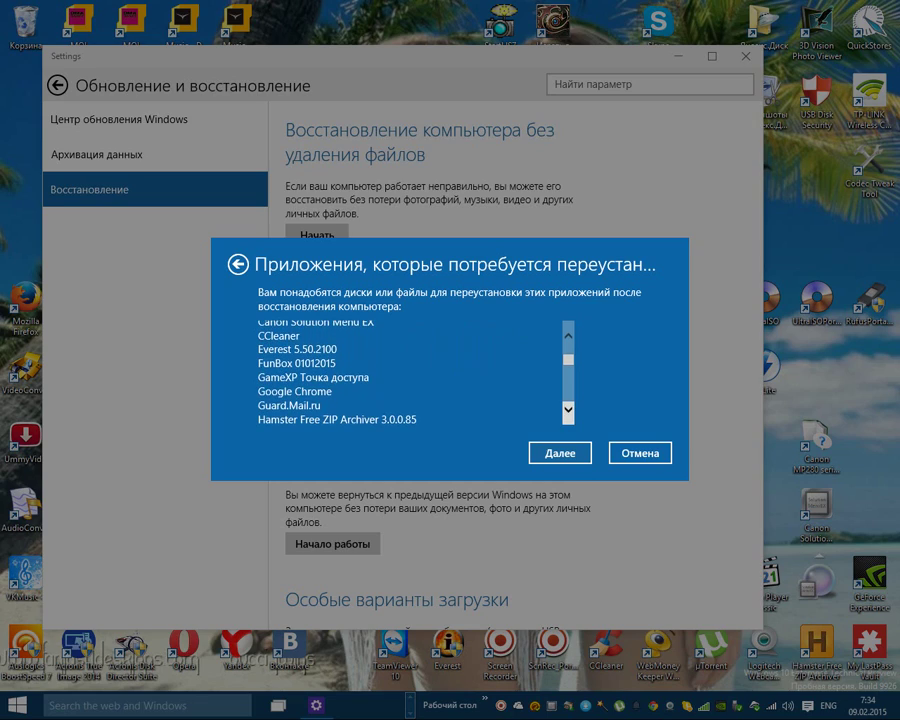
pyautogui.click(567, 409)
pyautogui.click(567, 409)
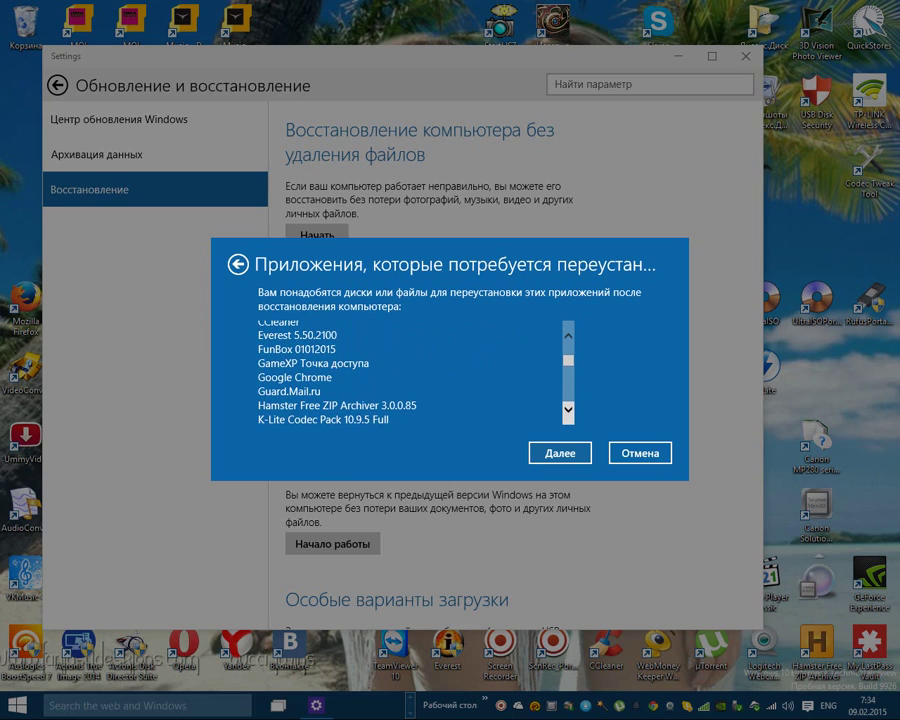
pyautogui.click(567, 409)
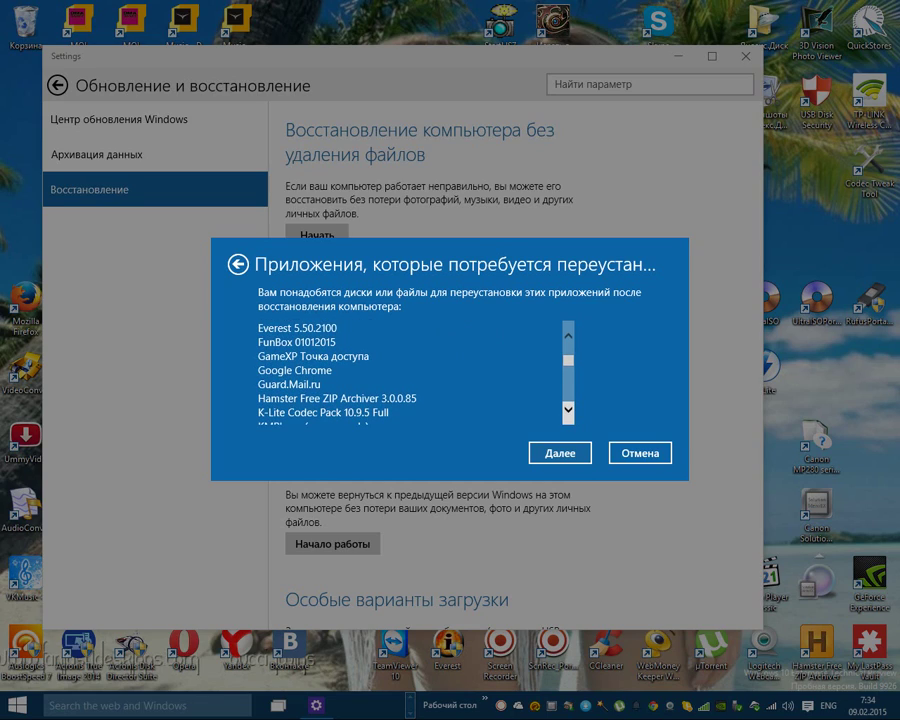
pyautogui.click(567, 409)
pyautogui.click(567, 409)
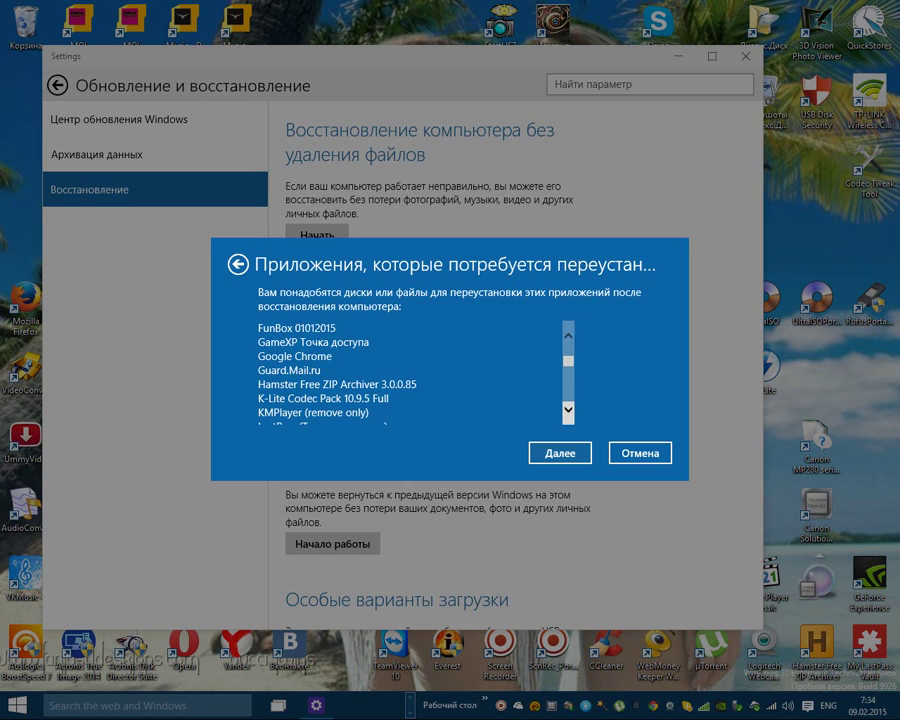
pyautogui.click(567, 409)
pyautogui.click(567, 409)
pyautogui.click(567, 409)
pyautogui.click(567, 409)
pyautogui.click(567, 409)
pyautogui.click(567, 409)
pyautogui.click(567, 409)
pyautogui.click(567, 409)
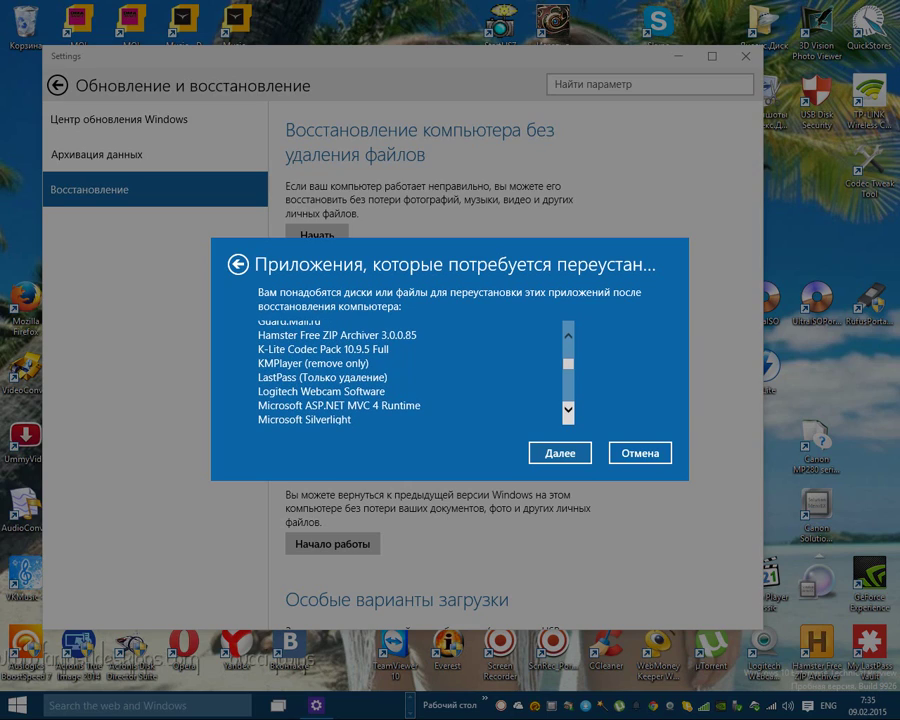
pyautogui.click(567, 409)
pyautogui.click(567, 409)
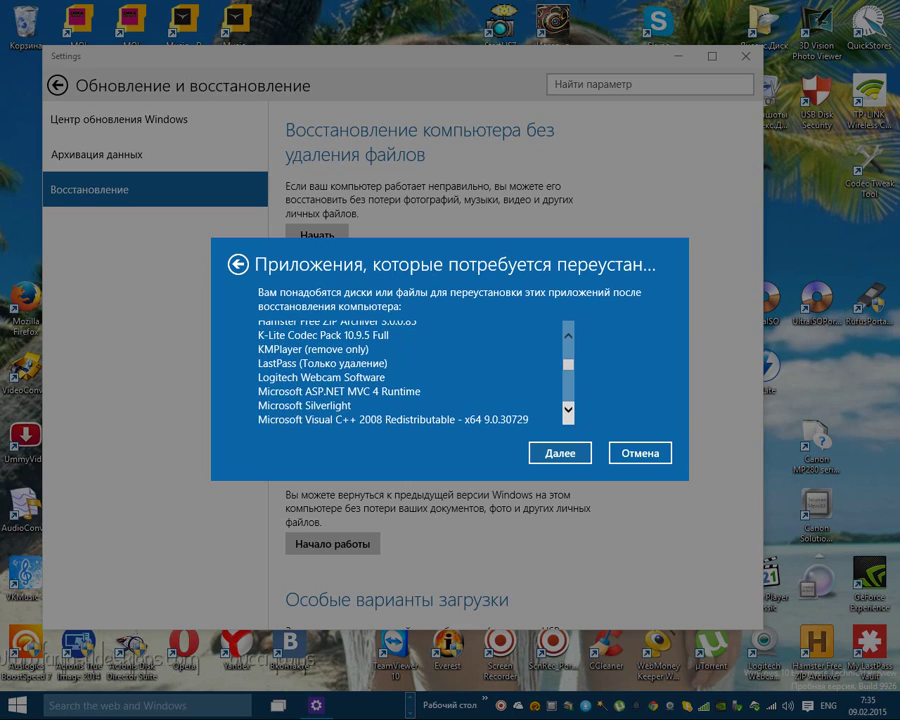
pyautogui.click(567, 409)
pyautogui.click(567, 409)
pyautogui.click(567, 409)
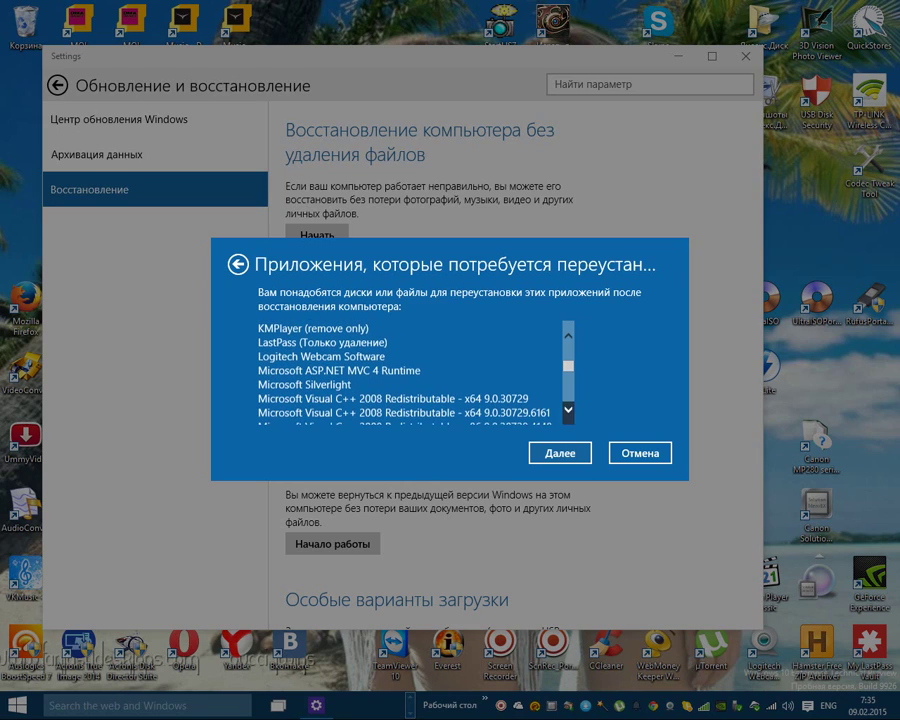
pyautogui.click(567, 409)
pyautogui.click(567, 409)
pyautogui.click(567, 409)
pyautogui.click(567, 409)
pyautogui.click(567, 409)
pyautogui.click(567, 409)
pyautogui.click(567, 409)
pyautogui.click(567, 409)
pyautogui.click(567, 409)
pyautogui.click(567, 409)
pyautogui.click(567, 409)
pyautogui.click(567, 409)
pyautogui.click(567, 409)
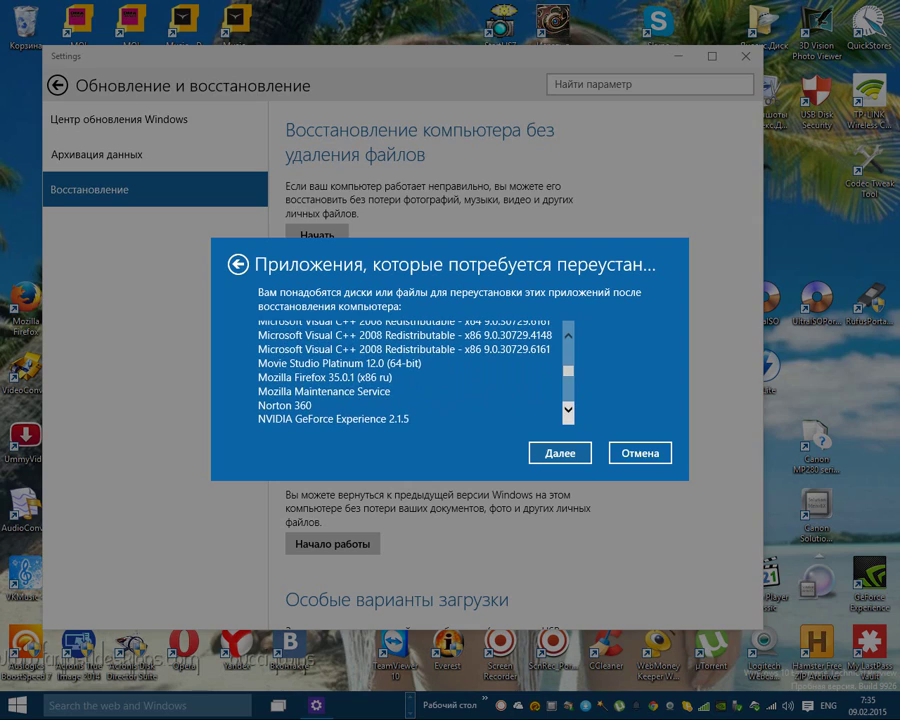
pyautogui.click(567, 409)
pyautogui.click(567, 409)
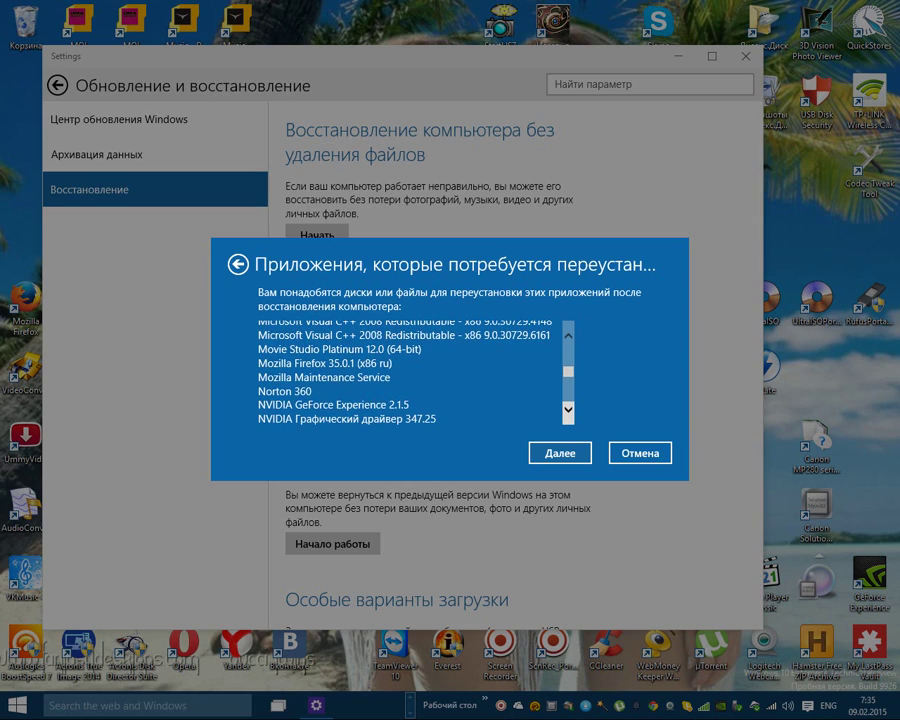
pyautogui.click(567, 409)
pyautogui.click(567, 409)
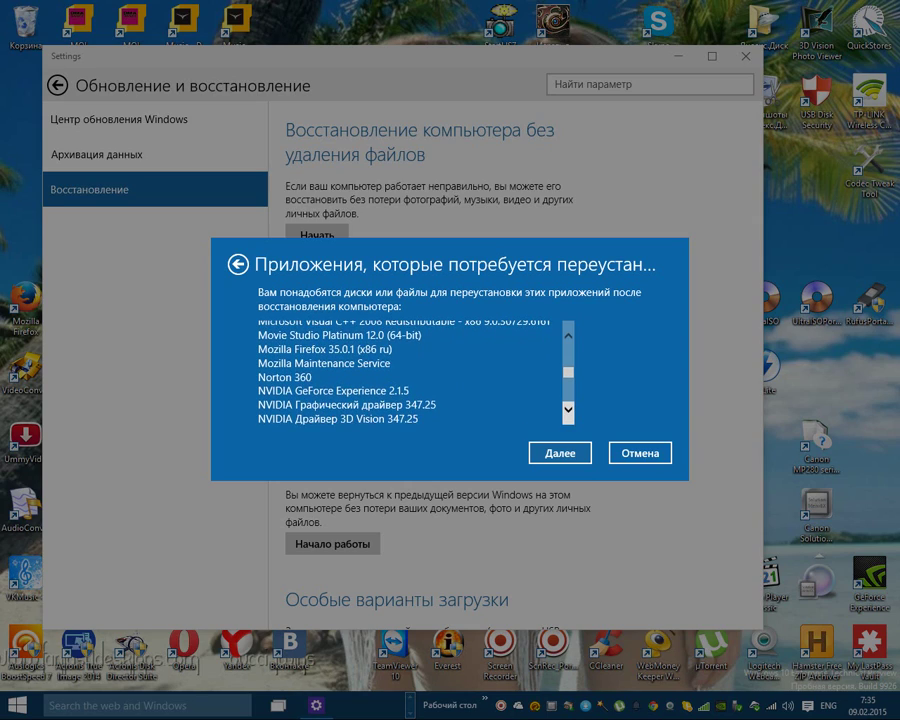
pyautogui.click(567, 409)
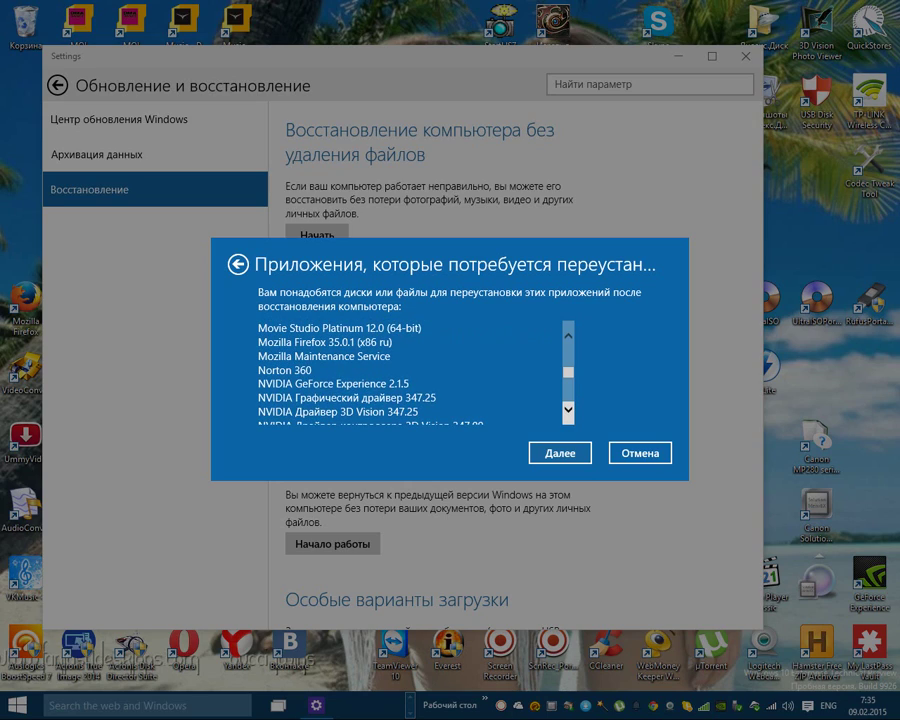
pyautogui.click(567, 409)
pyautogui.click(567, 409)
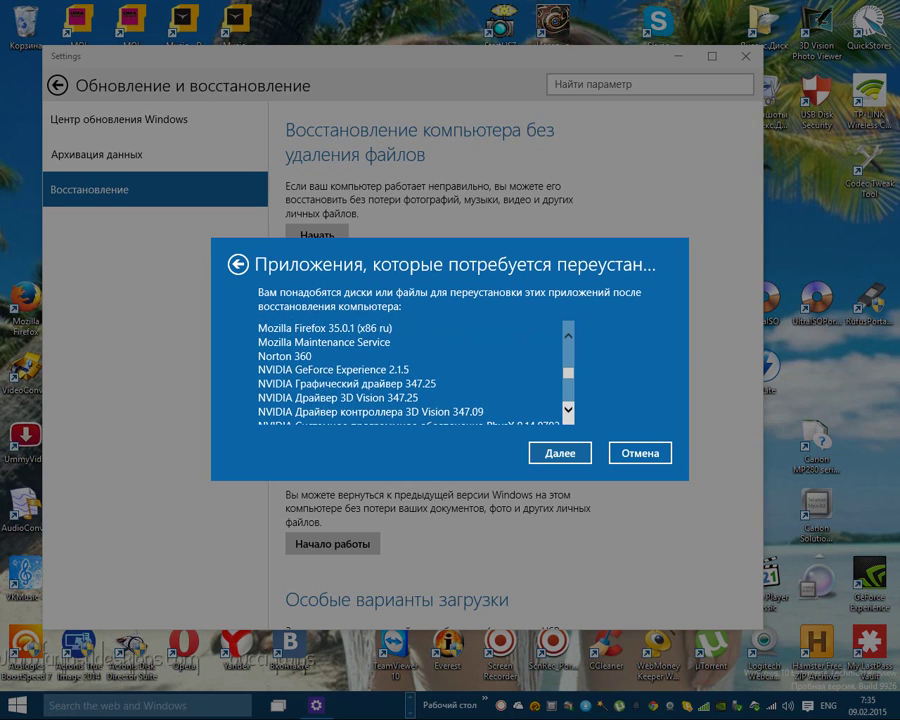
pyautogui.click(567, 409)
pyautogui.click(567, 409)
pyautogui.click(567, 409)
pyautogui.click(567, 409)
pyautogui.click(567, 409)
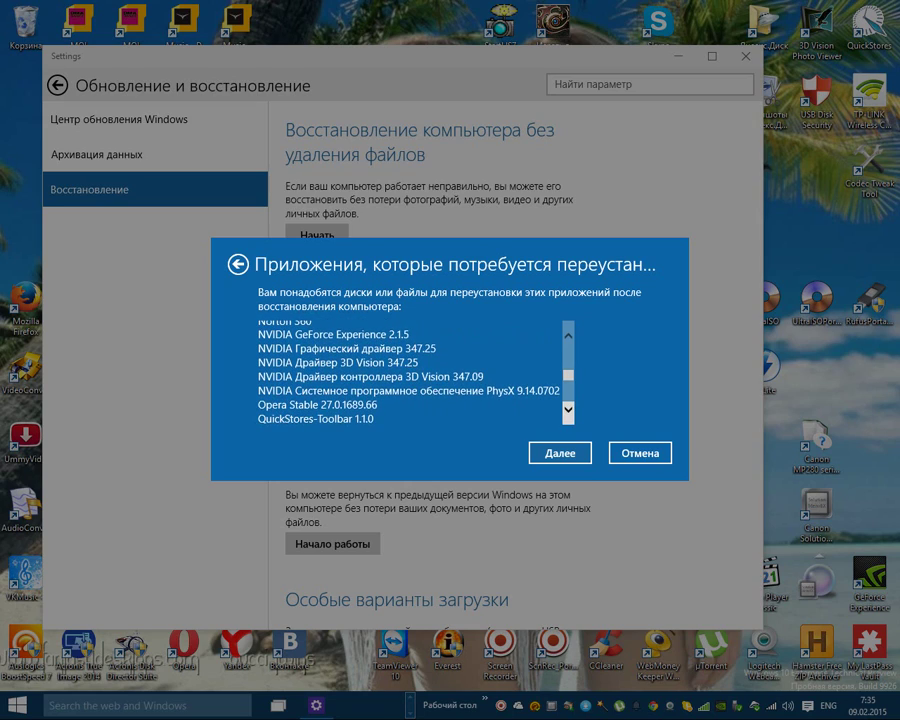
pyautogui.click(567, 409)
pyautogui.click(567, 409)
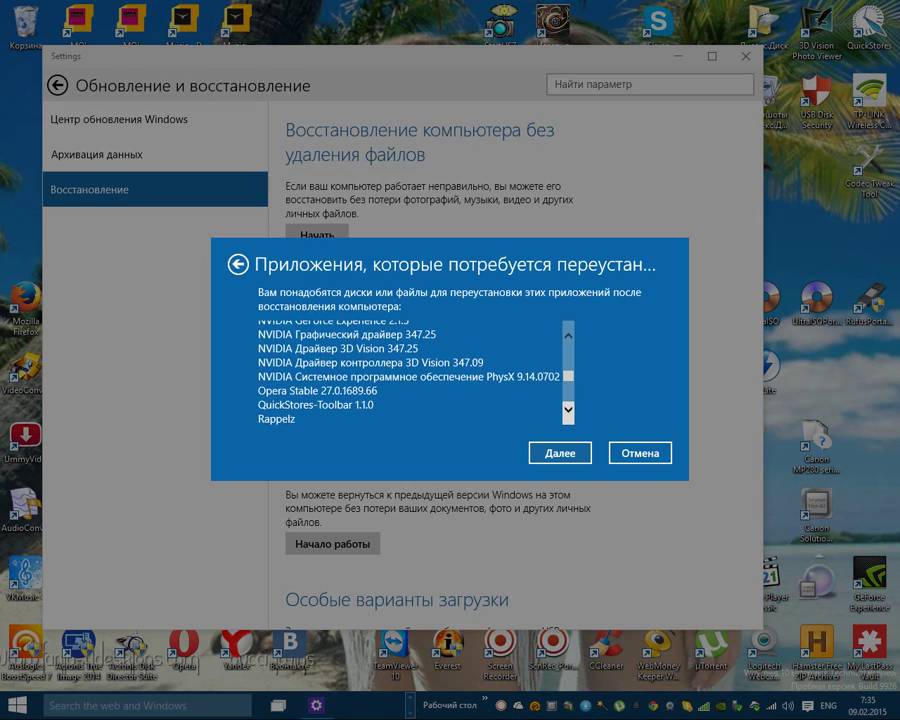
pyautogui.click(567, 409)
pyautogui.click(567, 409)
pyautogui.click(567, 409)
pyautogui.click(567, 409)
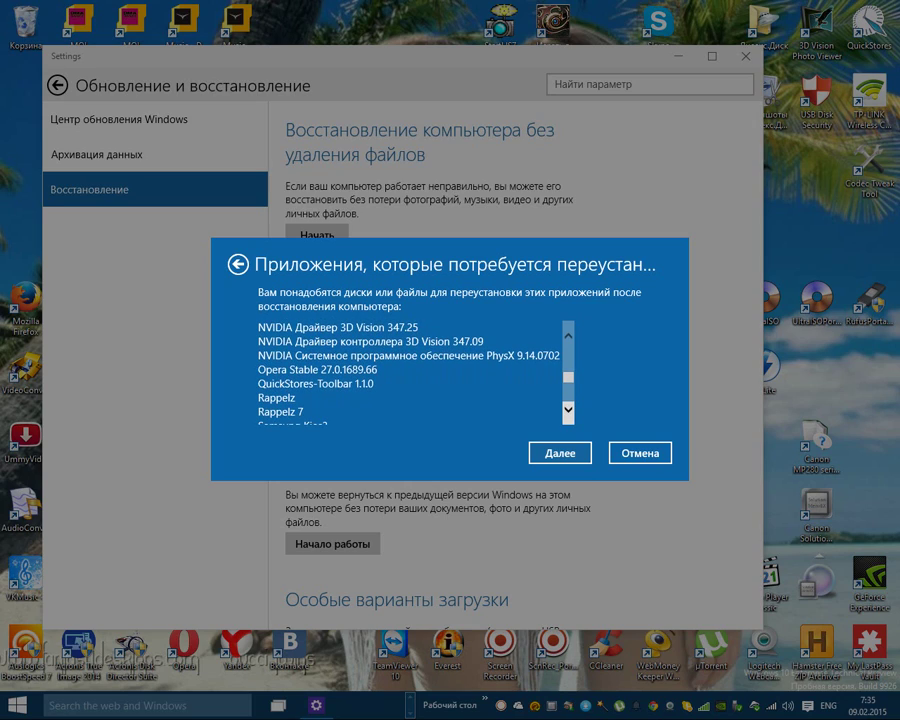
pyautogui.click(567, 409)
pyautogui.click(568, 409)
pyautogui.click(568, 409)
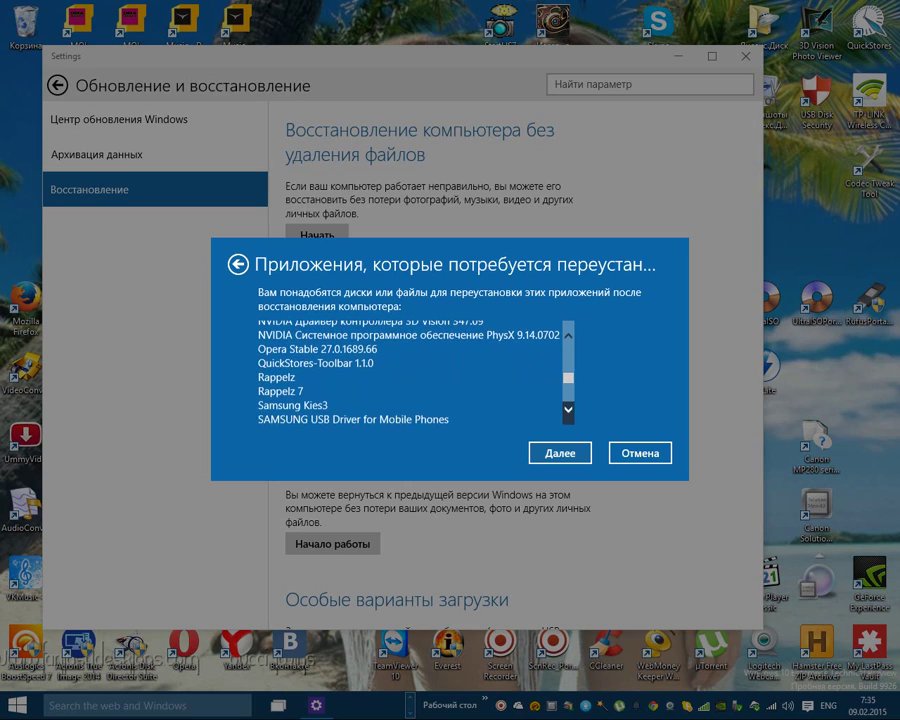
pyautogui.click(567, 409)
pyautogui.click(567, 409)
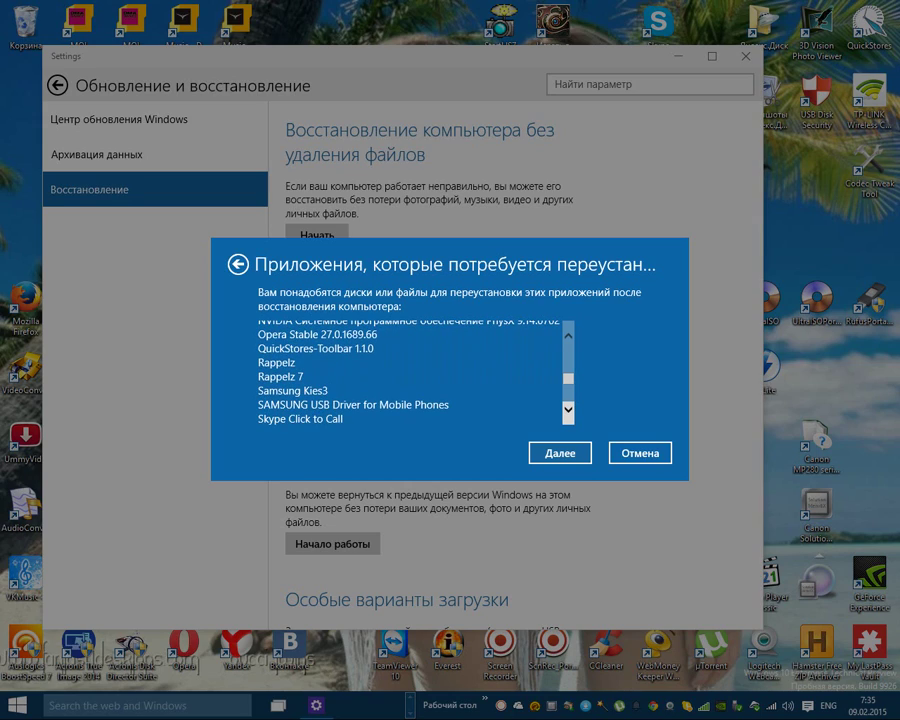
pyautogui.click(567, 409)
pyautogui.click(568, 409)
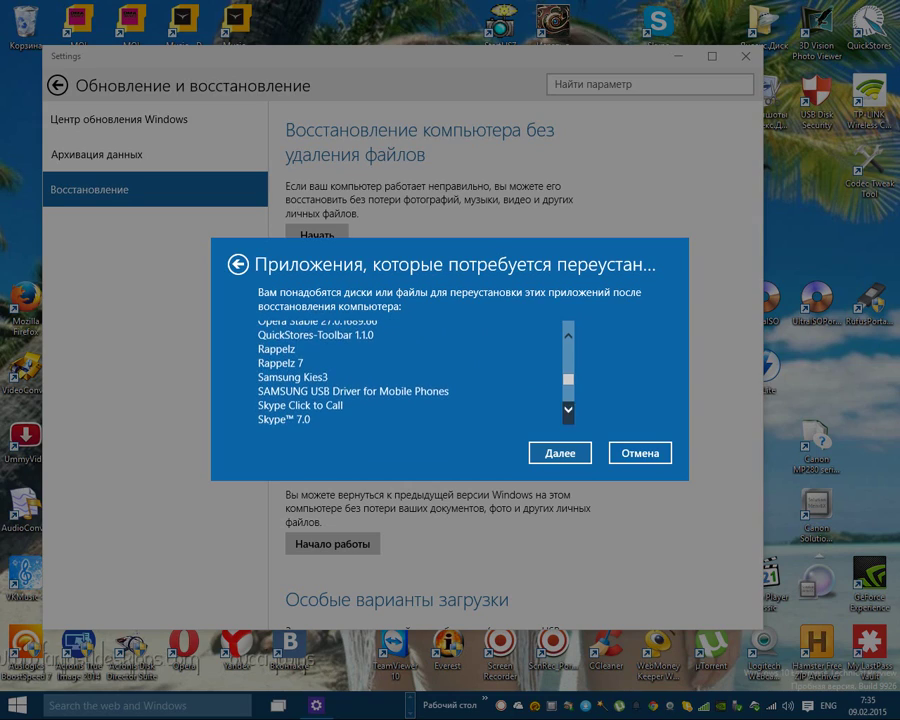
pyautogui.click(568, 409)
pyautogui.click(567, 409)
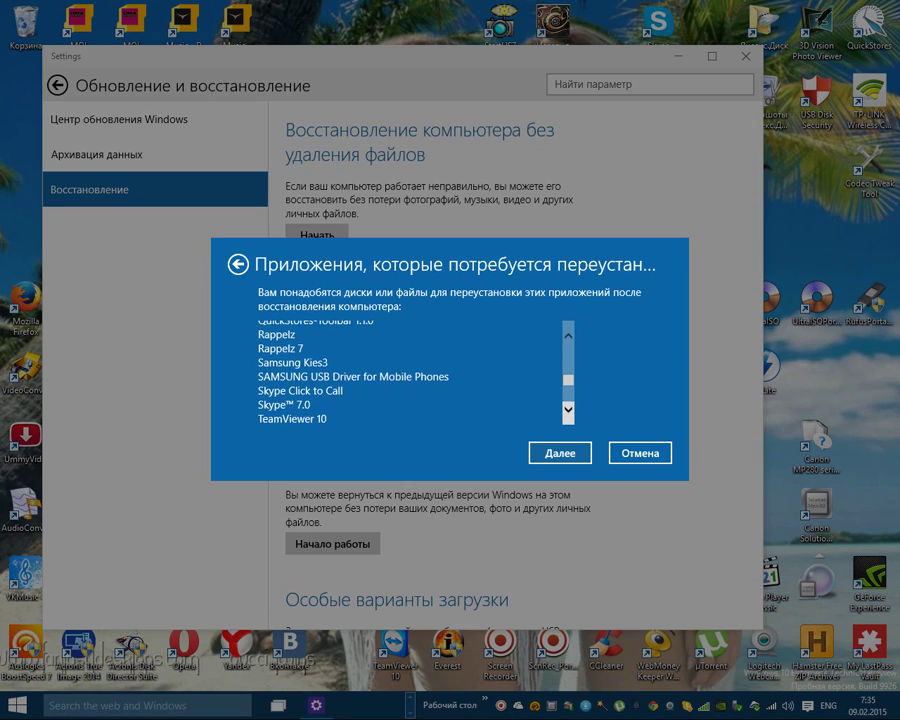
pyautogui.click(567, 409)
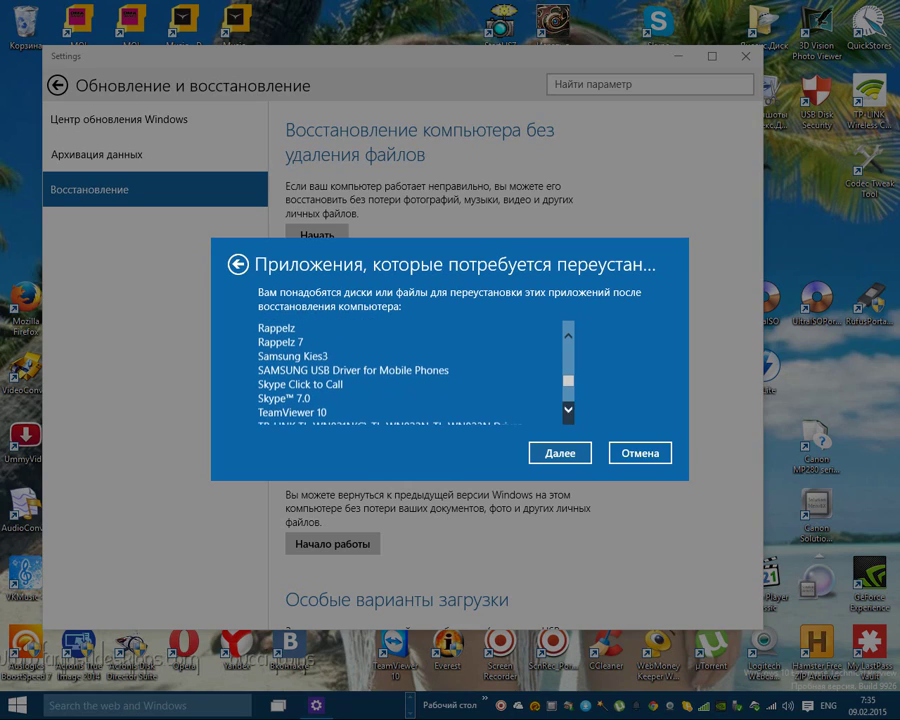
pyautogui.click(567, 409)
pyautogui.click(567, 409)
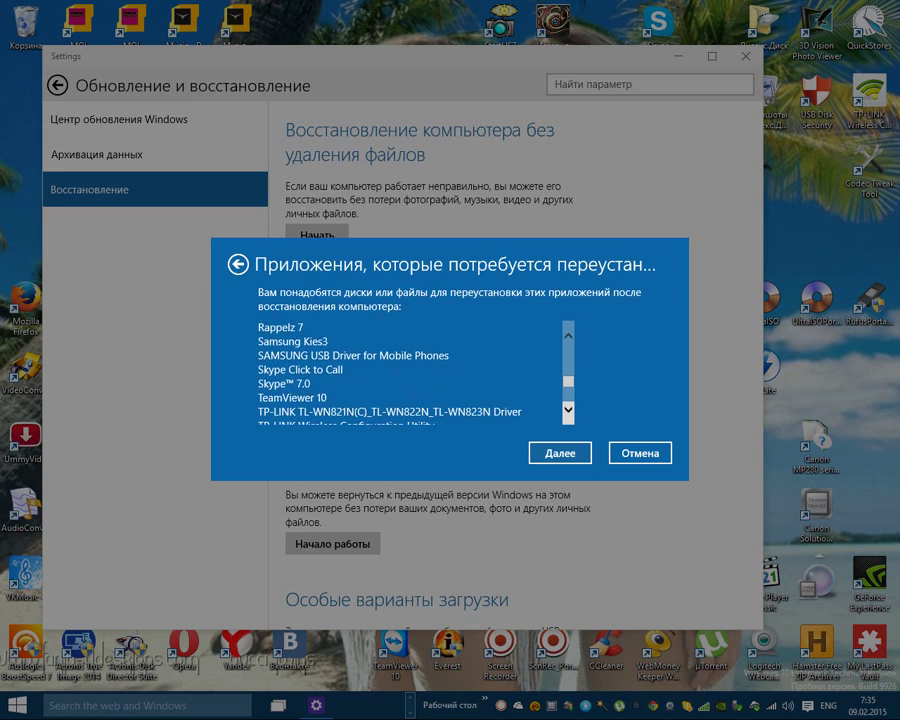
pyautogui.click(567, 409)
pyautogui.click(567, 409)
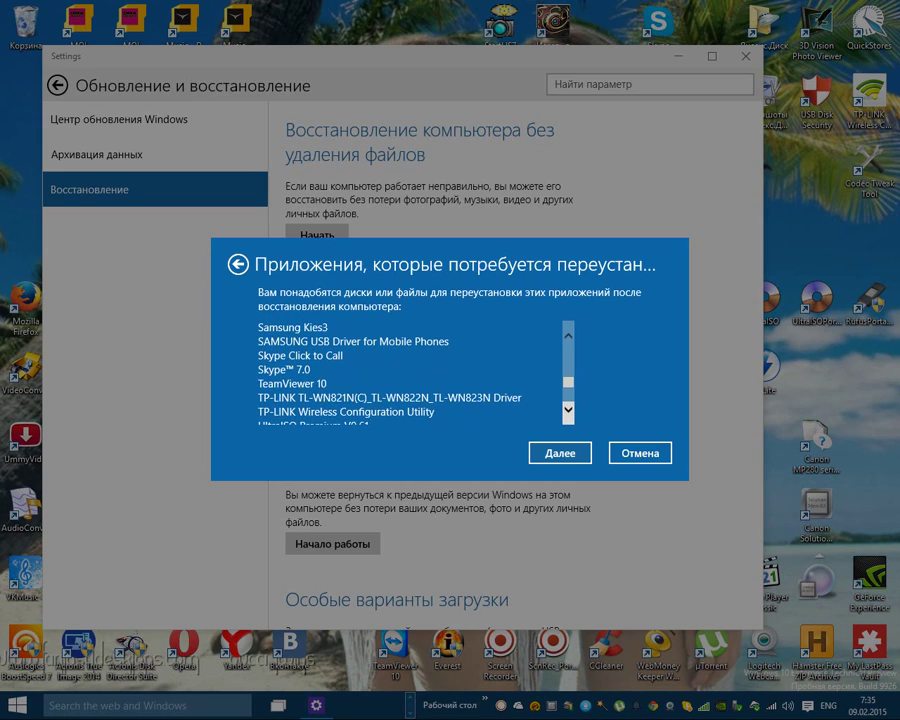
pyautogui.click(567, 409)
pyautogui.click(567, 409)
pyautogui.click(567, 409)
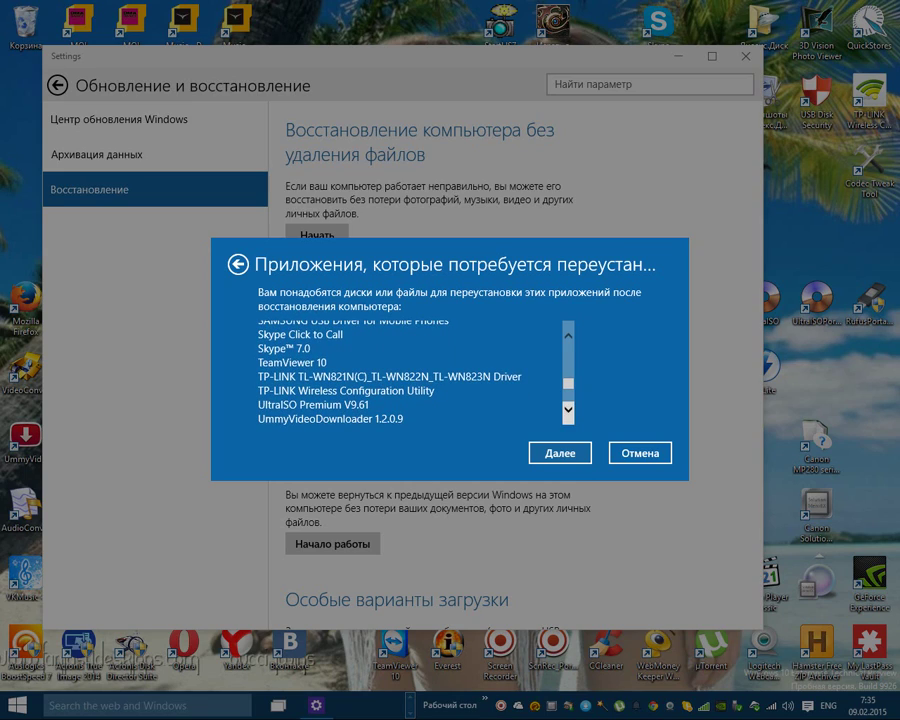
pyautogui.click(567, 409)
pyautogui.click(567, 409)
pyautogui.click(567, 409)
pyautogui.click(567, 409)
pyautogui.click(567, 409)
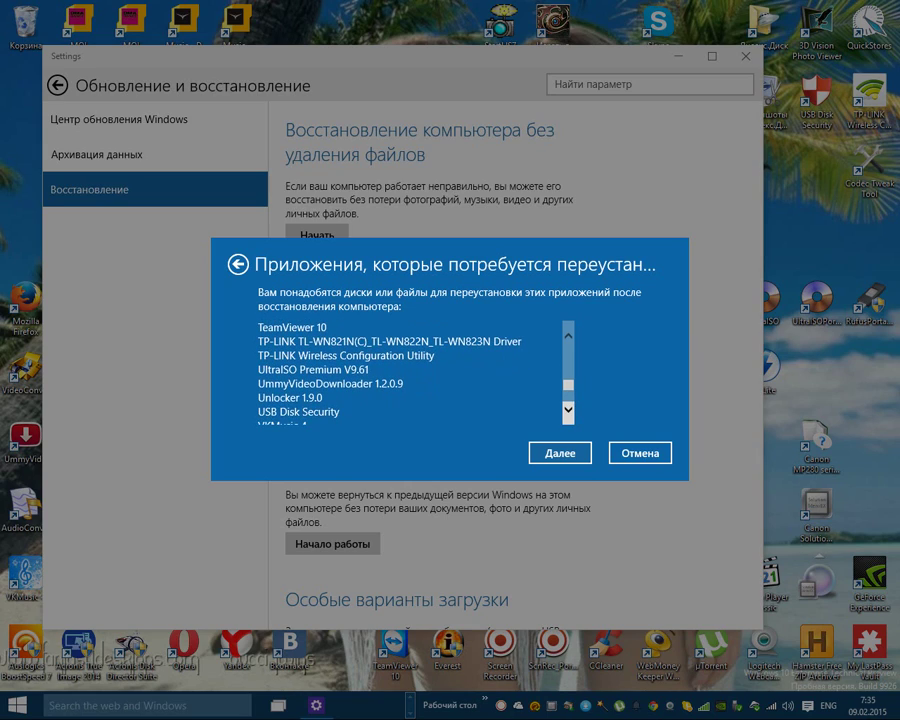
pyautogui.click(567, 409)
pyautogui.click(567, 409)
pyautogui.click(567, 409)
pyautogui.click(567, 409)
pyautogui.click(567, 409)
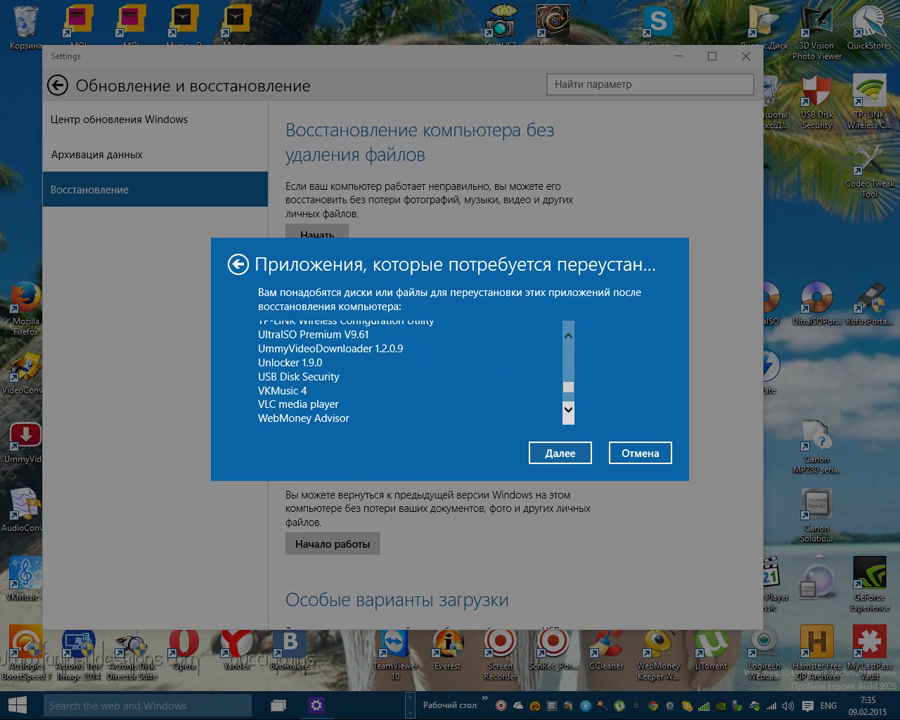
pyautogui.click(567, 409)
pyautogui.click(567, 409)
pyautogui.click(567, 409)
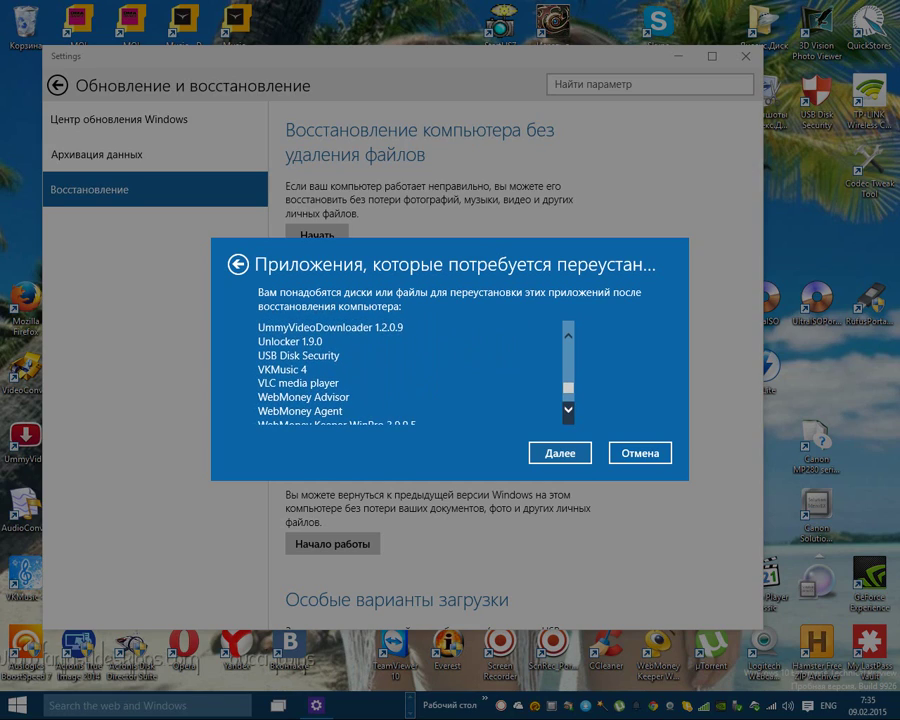
# Review the remaining applications to reinstall through the end of the list, and continue to the final PC restore confirmation
pyautogui.click(567, 409)
pyautogui.click(567, 409)
pyautogui.click(567, 409)
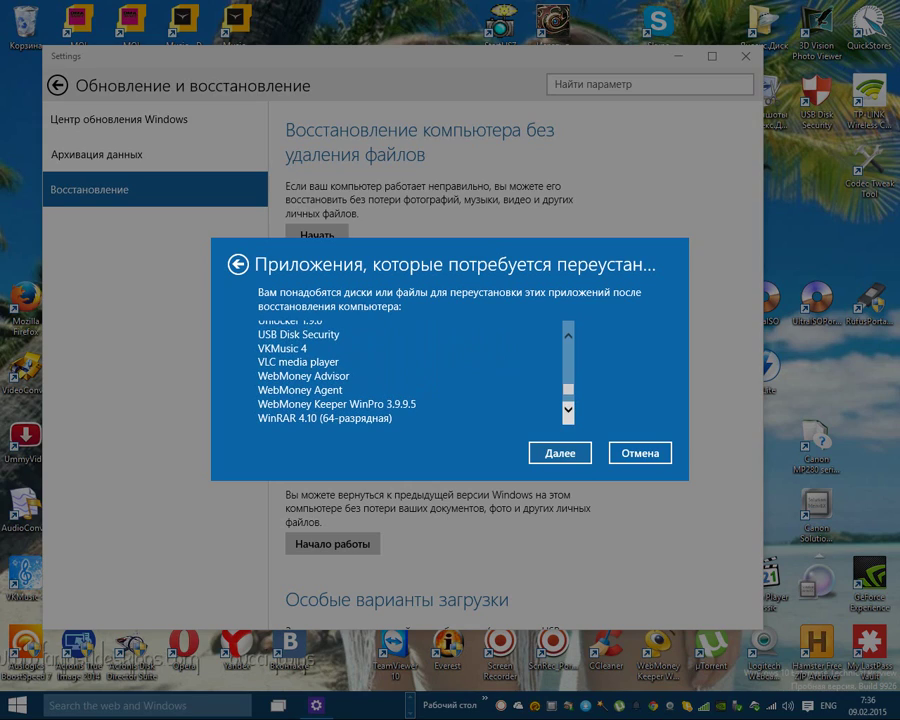
pyautogui.click(567, 409)
pyautogui.click(567, 409)
pyautogui.click(567, 409)
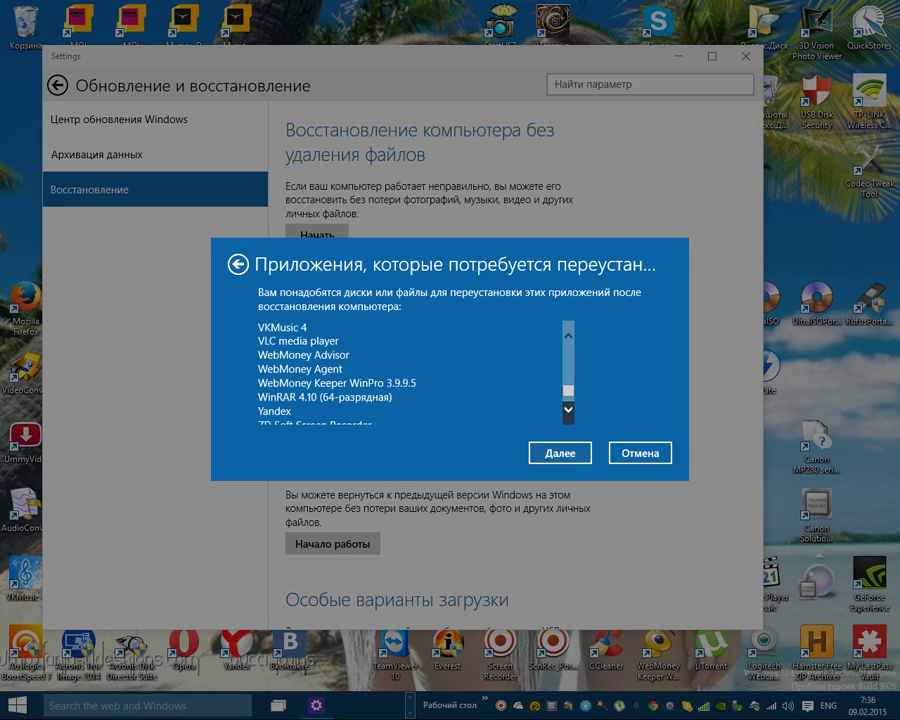
pyautogui.click(567, 409)
pyautogui.click(567, 409)
pyautogui.click(567, 409)
pyautogui.click(567, 409)
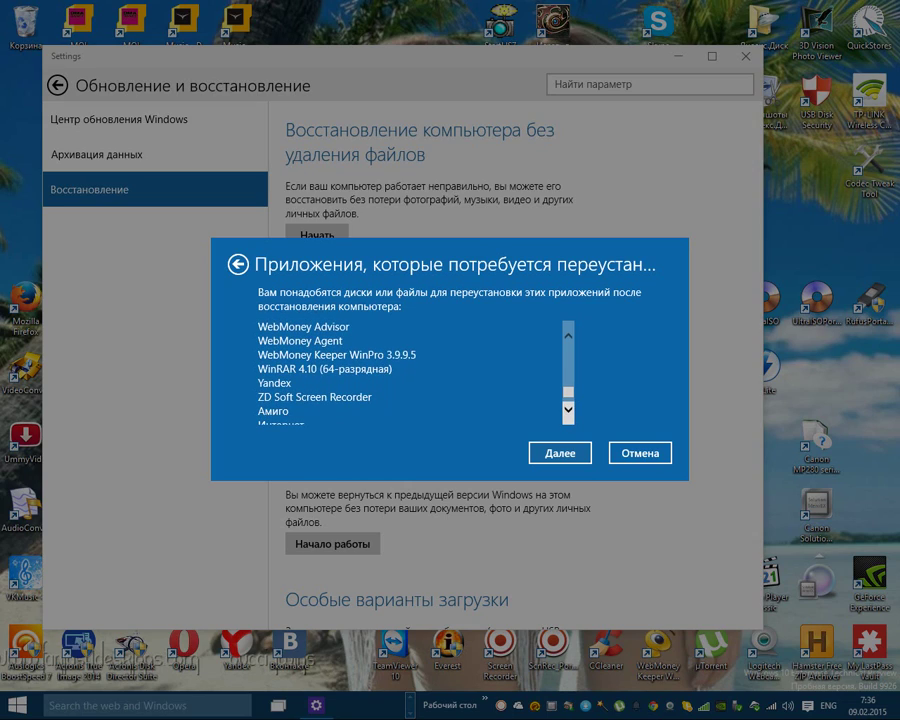
pyautogui.click(567, 409)
pyautogui.click(567, 409)
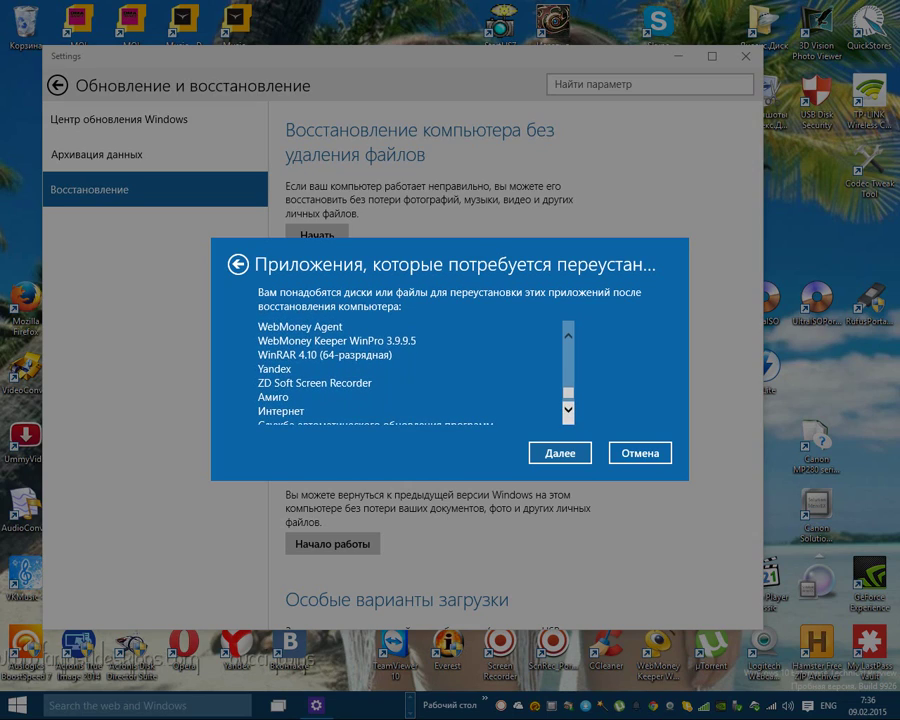
pyautogui.click(567, 409)
pyautogui.click(567, 409)
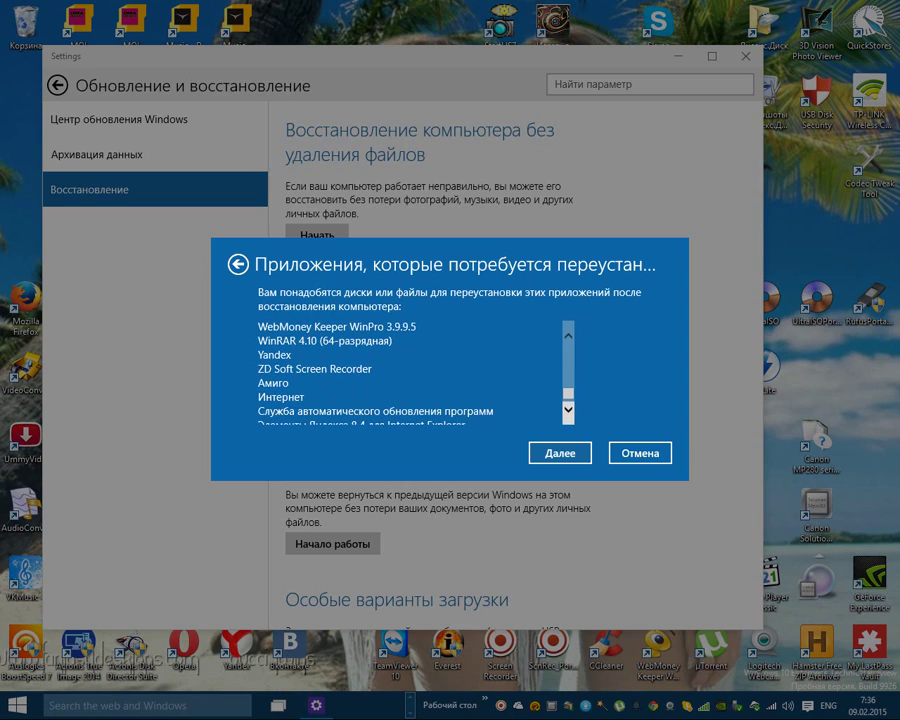
pyautogui.click(567, 409)
pyautogui.click(567, 409)
pyautogui.click(567, 409)
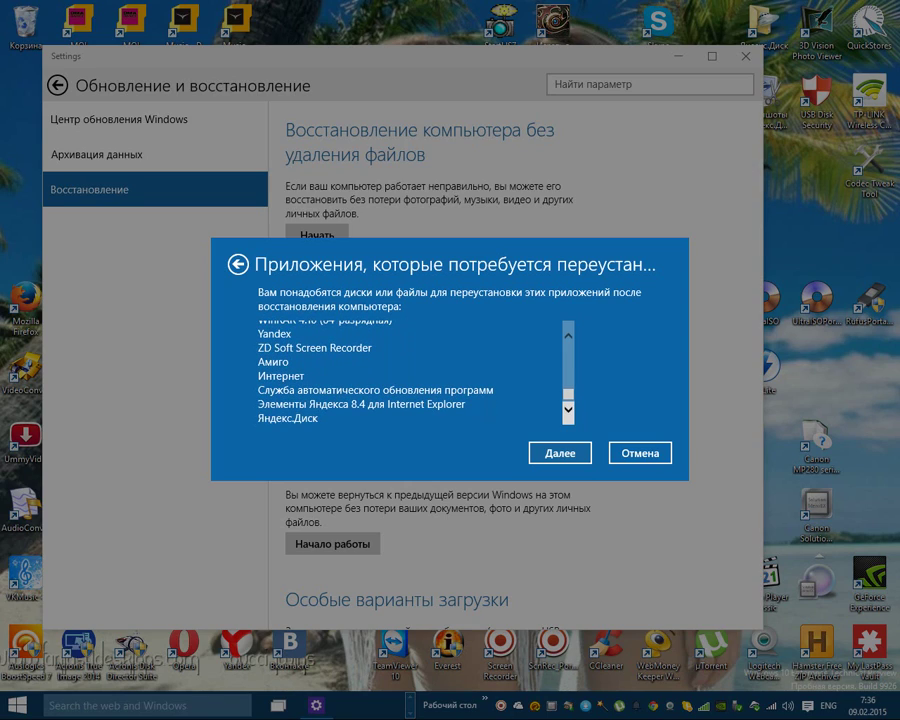
pyautogui.click(567, 409)
pyautogui.click(567, 409)
pyautogui.click(567, 409)
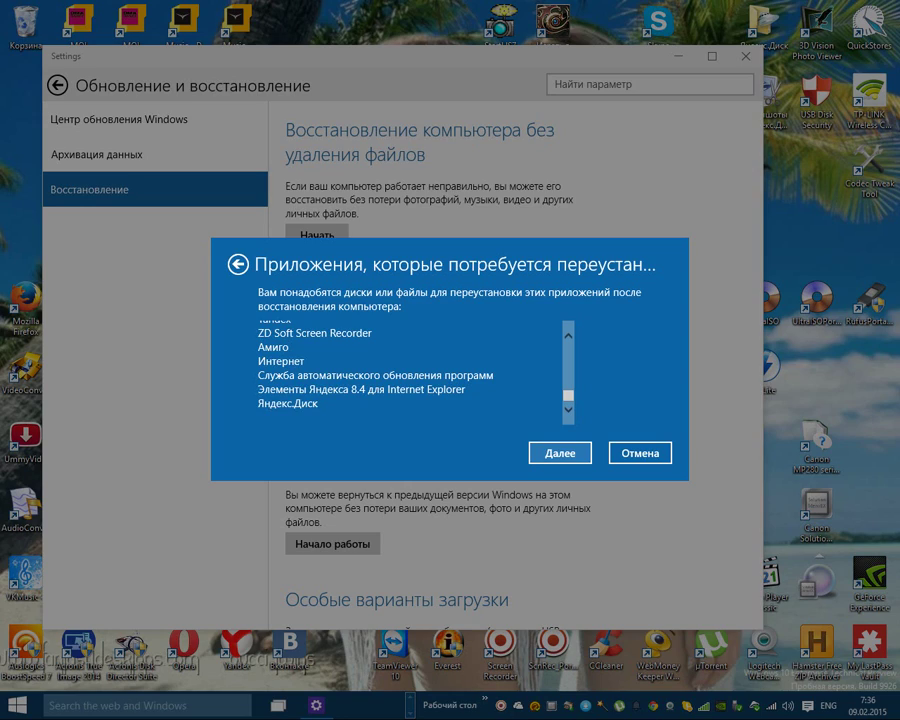
pyautogui.click(559, 453)
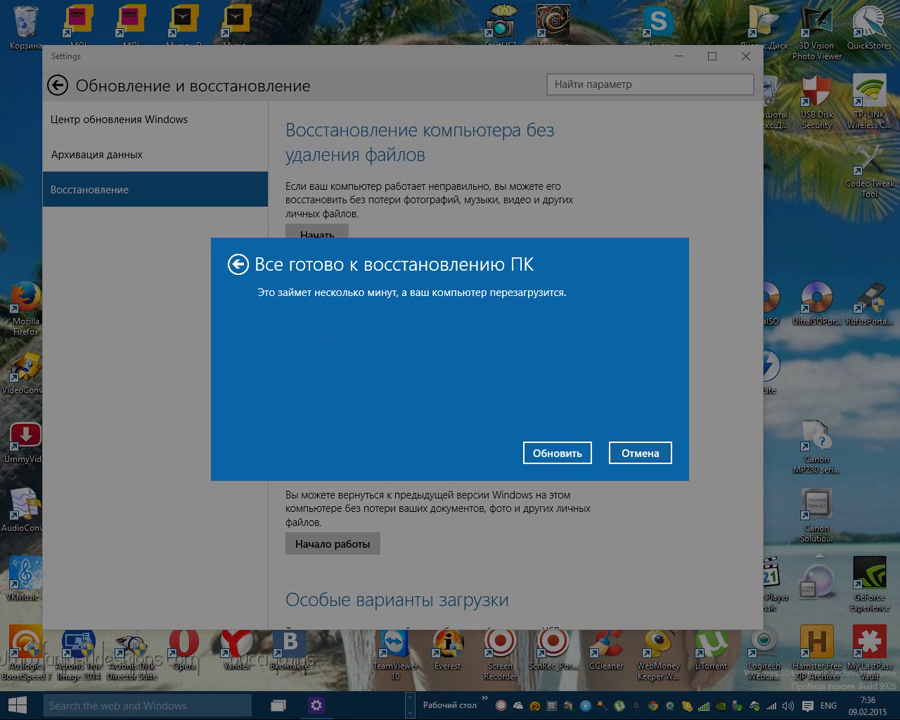